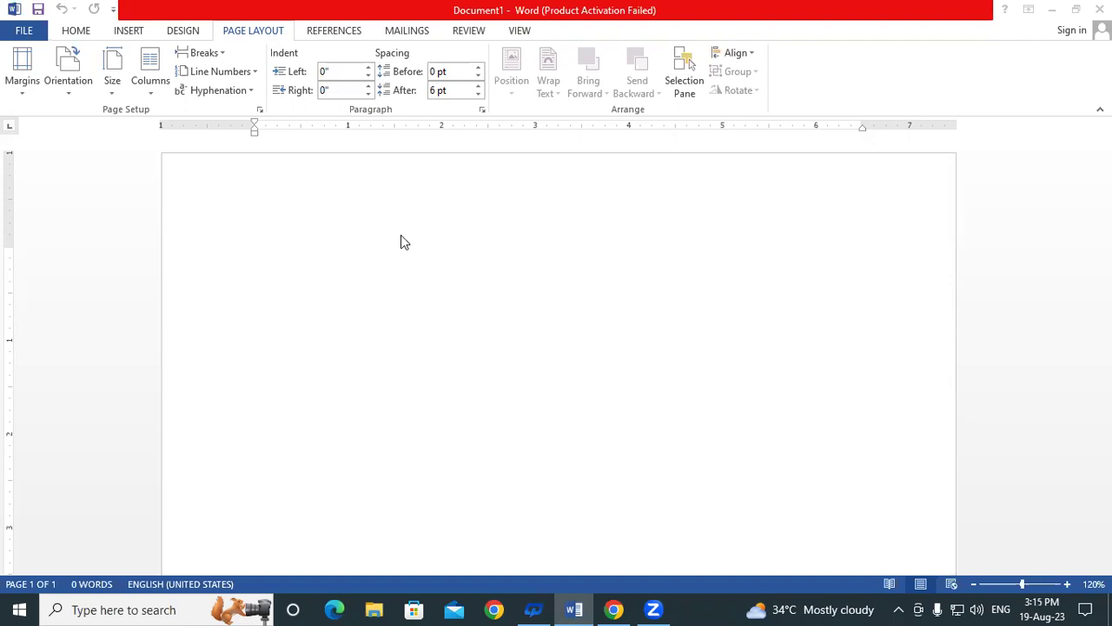
Fill the blank document with sample paragraphs using =rand(25) and place the cursor at the start of the text.
click(298, 263)
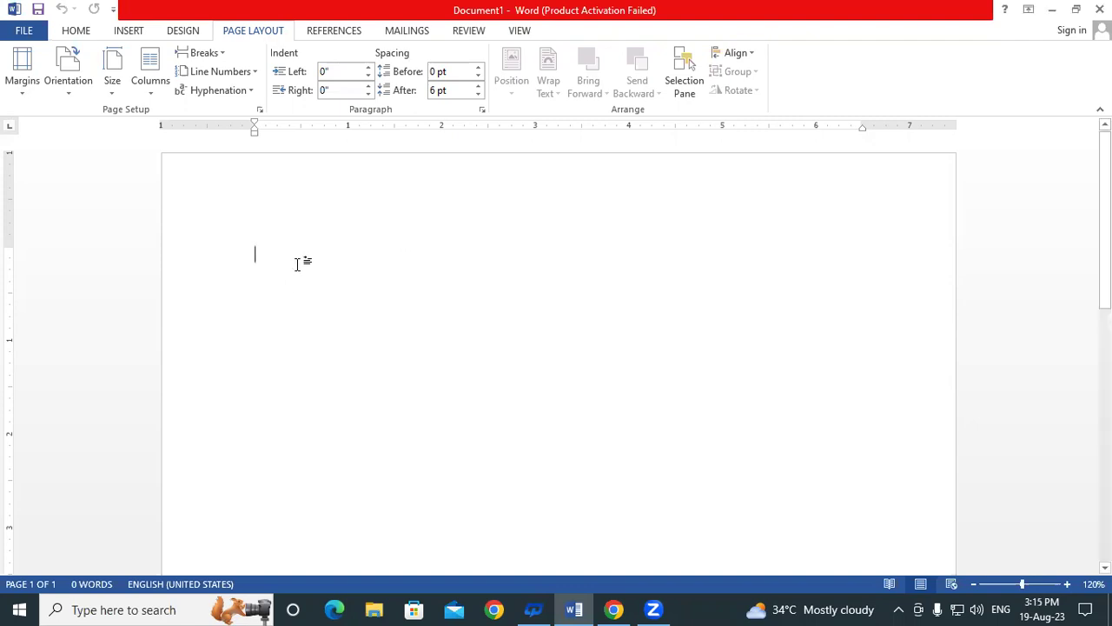
text(=ran)
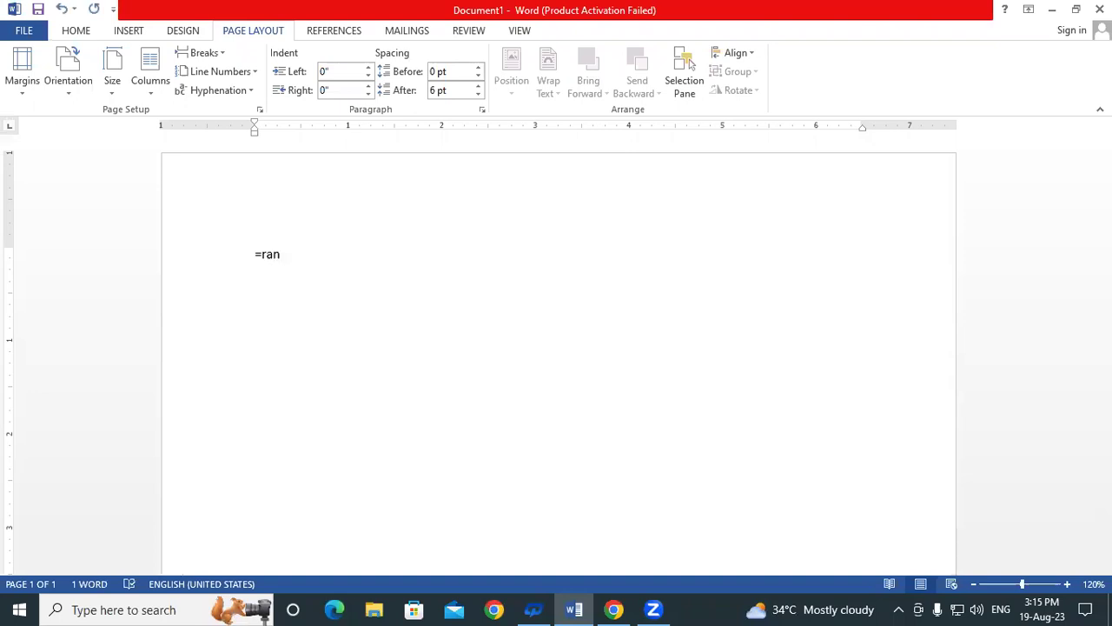
text(d(250)
key(BackSpace)
text())
key(Return)
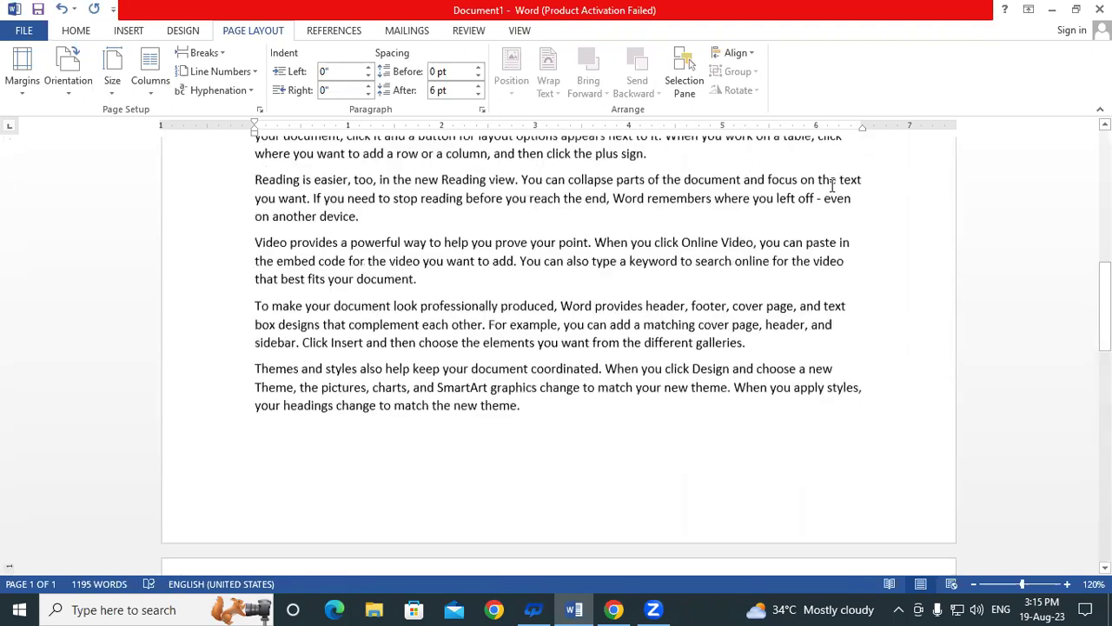
drag(1106, 300, 1105, 168)
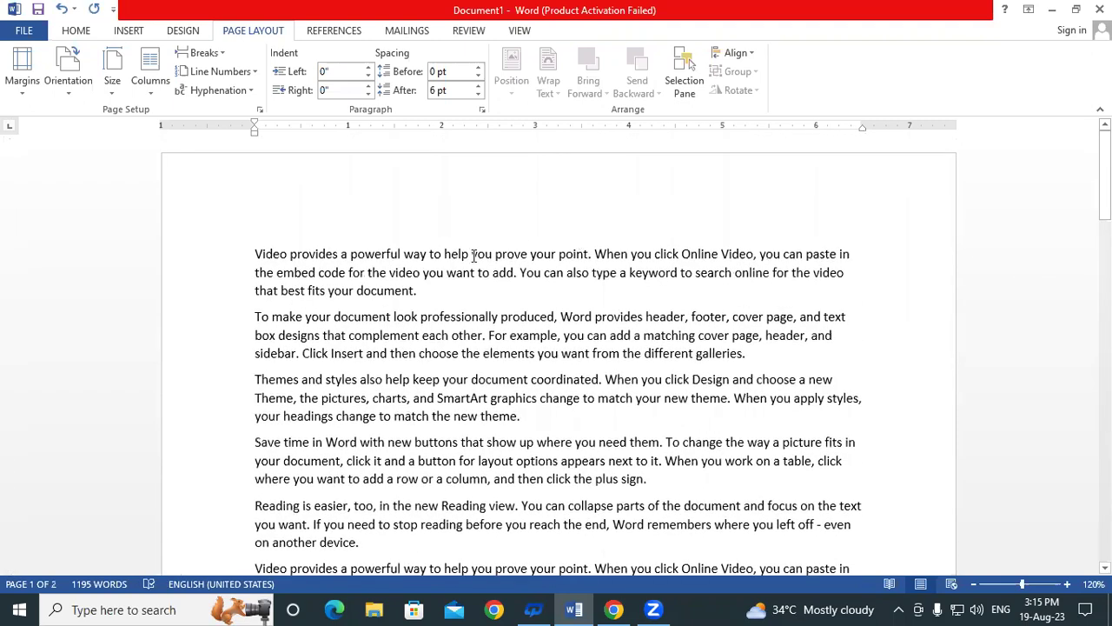
click(249, 251)
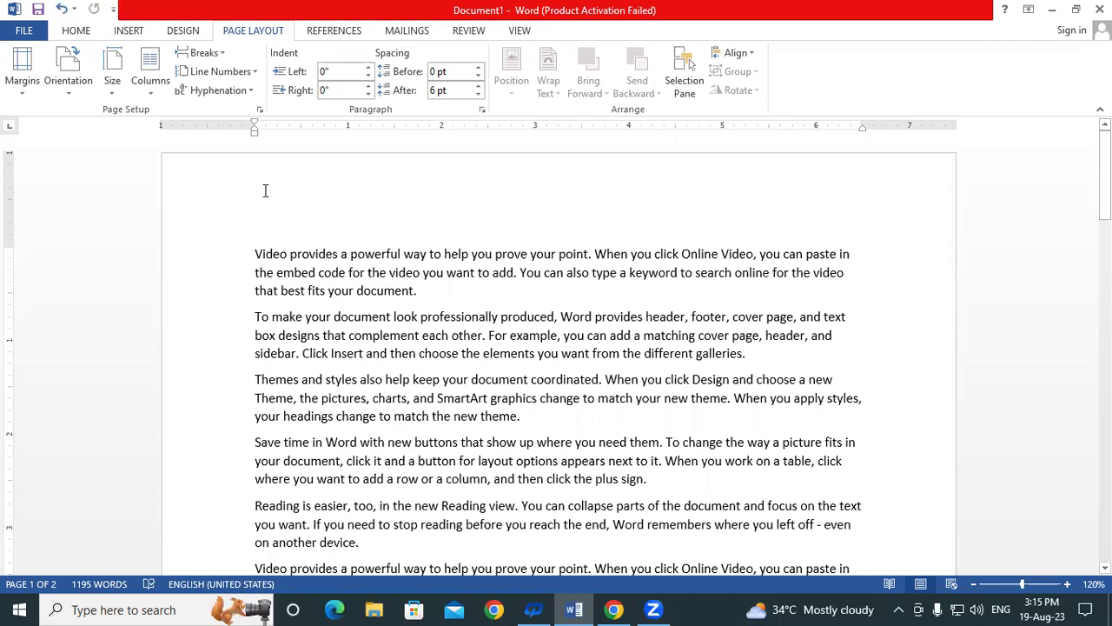
Open the custom margin settings and set the top margin to 1.7".
click(25, 98)
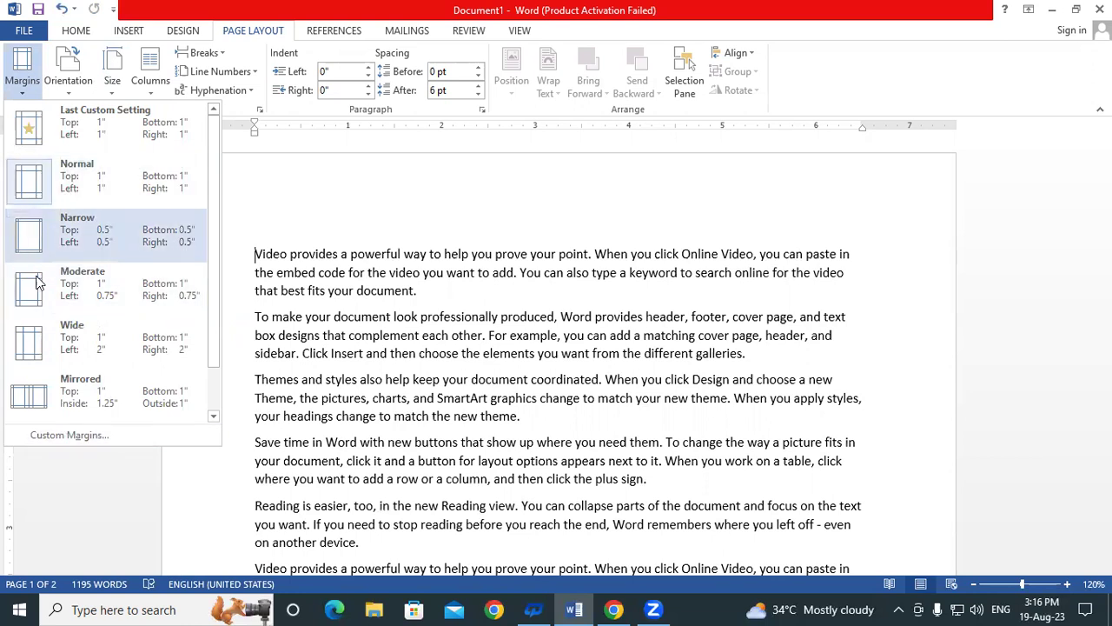
click(81, 436)
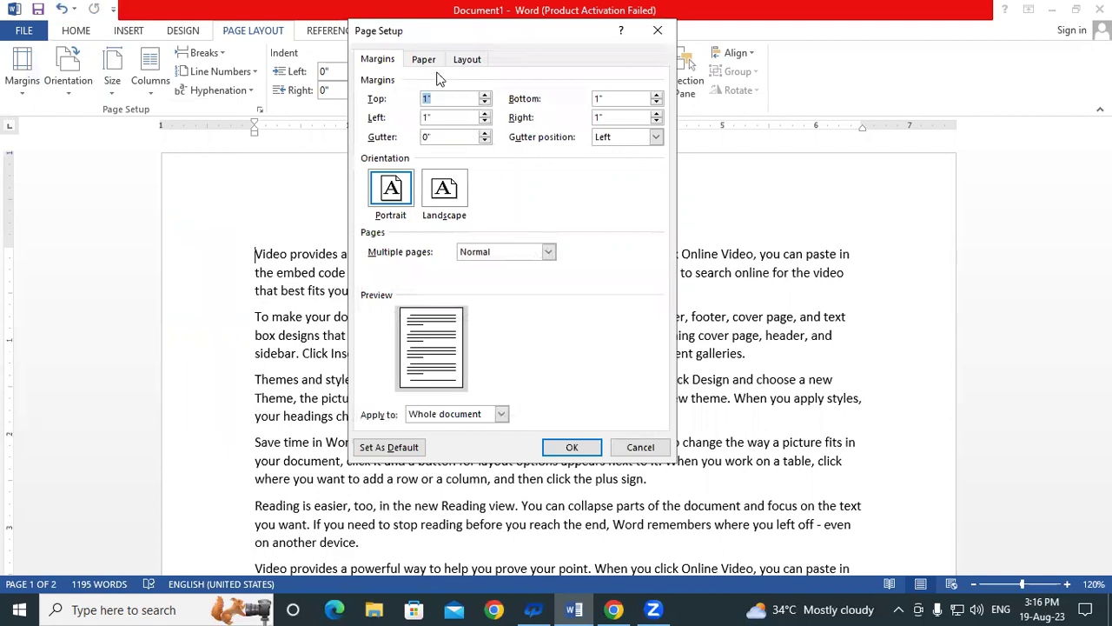
drag(411, 34, 725, 54)
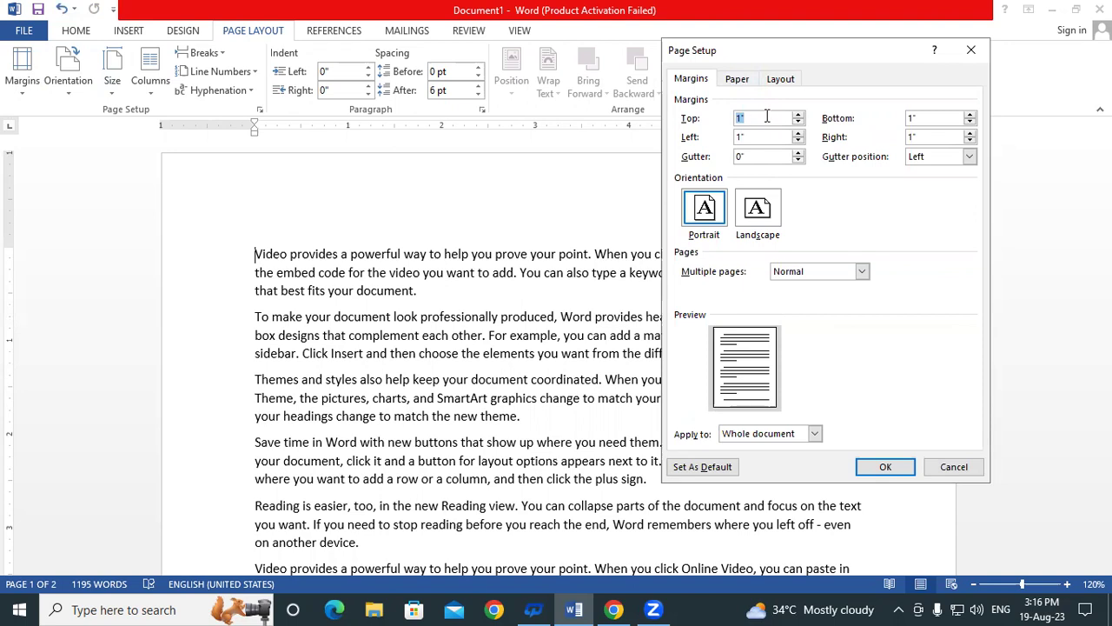
click(799, 115)
click(799, 116)
click(798, 115)
click(799, 115)
click(799, 116)
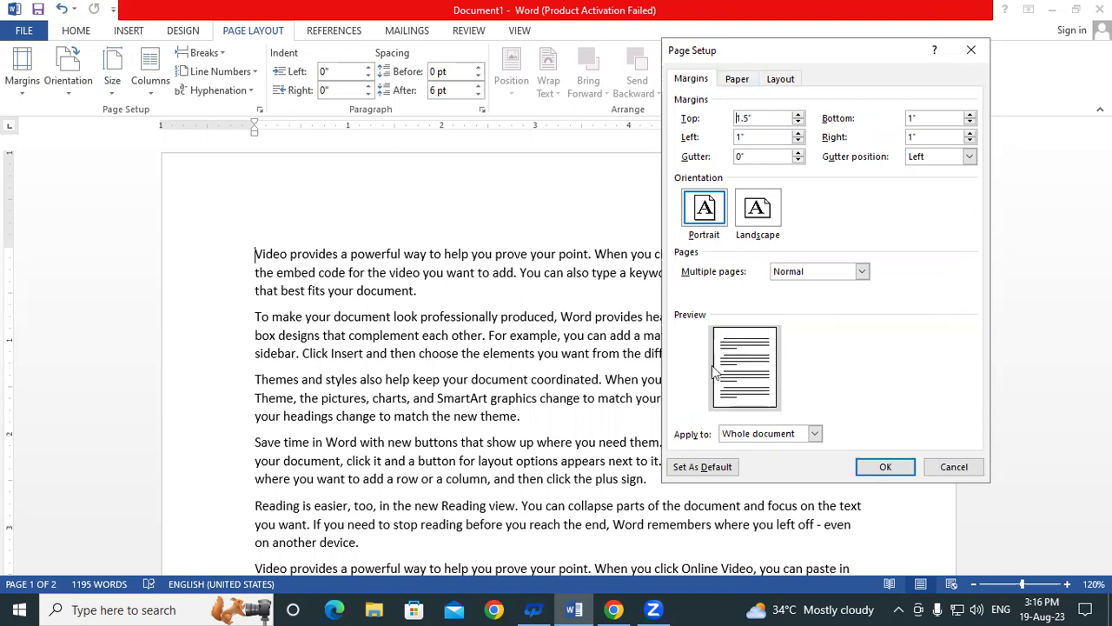
click(799, 115)
click(799, 115)
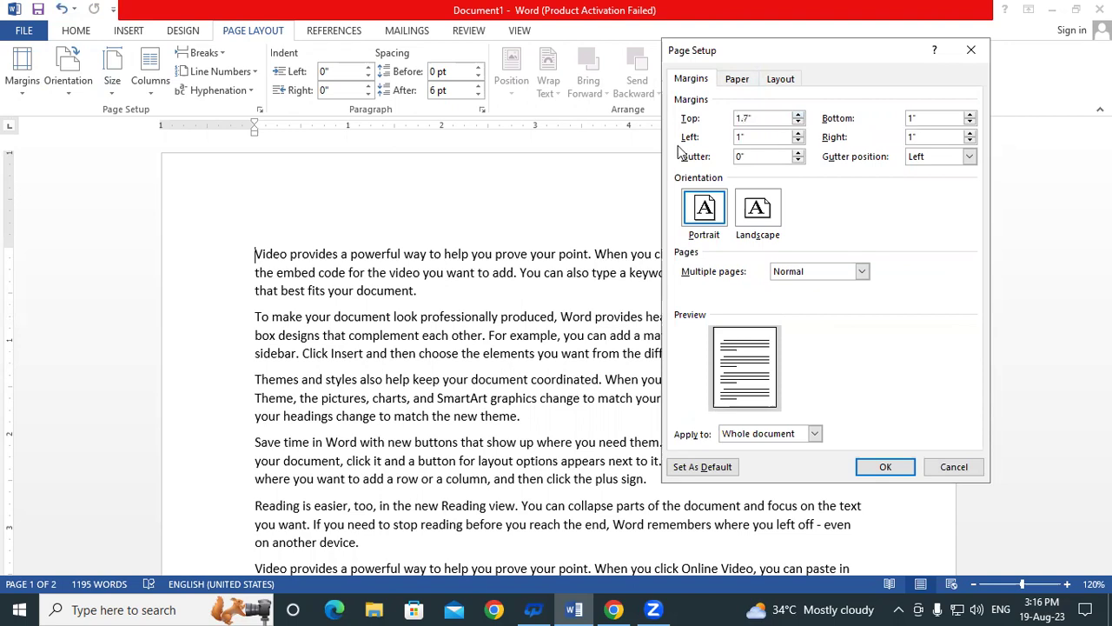
Set the left margin to 1.7" and the right margin to 1.5".
click(799, 134)
click(798, 135)
click(798, 135)
click(798, 135)
click(798, 135)
click(798, 134)
click(970, 134)
click(970, 133)
click(970, 134)
click(970, 134)
click(969, 134)
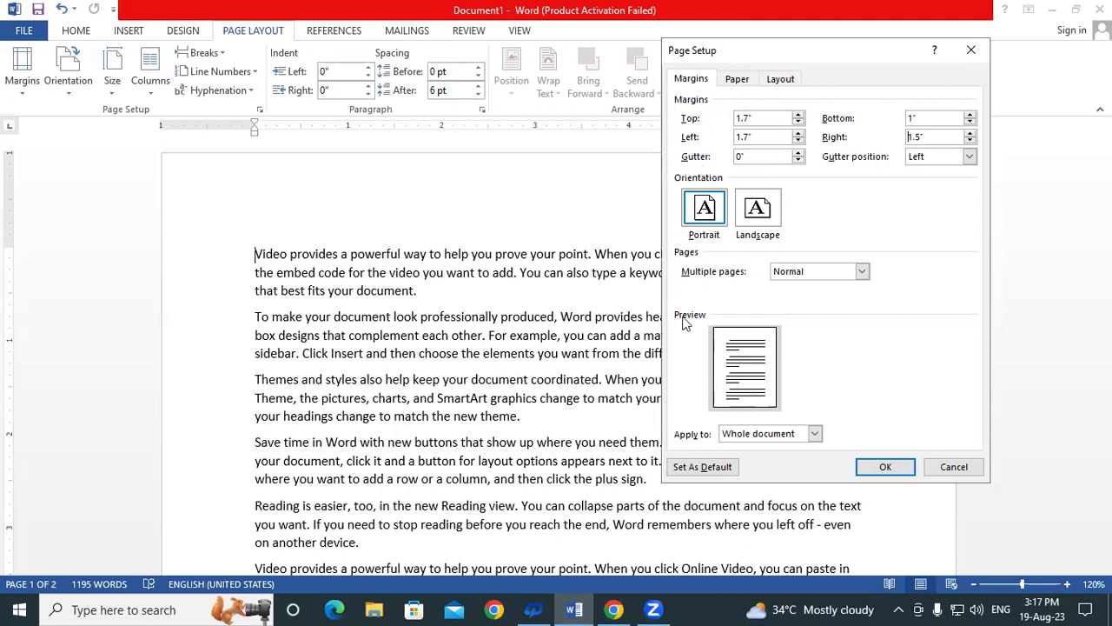
Try a gutter of 1.3" and set it back to 0".
click(798, 153)
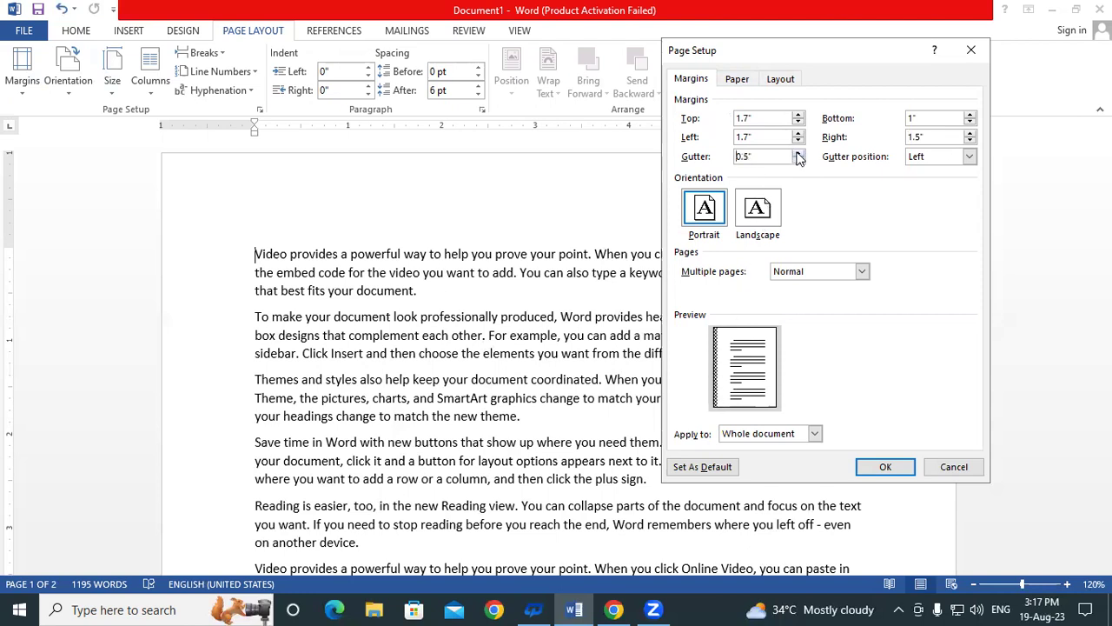
click(799, 153)
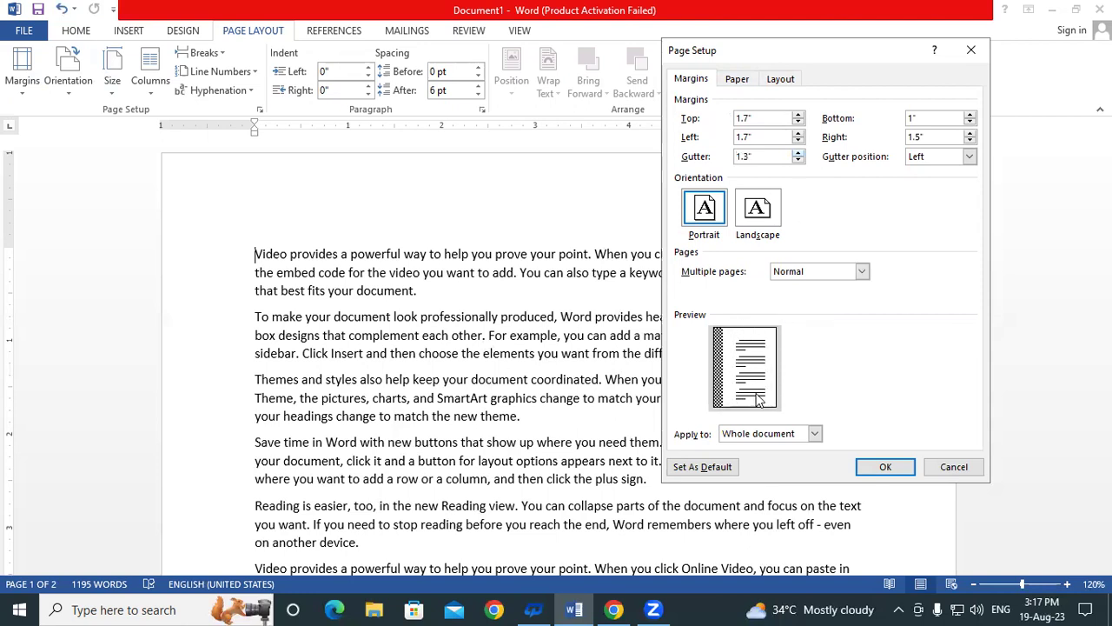
click(798, 161)
click(798, 162)
click(798, 161)
click(798, 162)
click(798, 162)
click(798, 162)
click(798, 162)
click(798, 162)
click(798, 161)
click(798, 162)
click(797, 161)
click(798, 161)
click(798, 162)
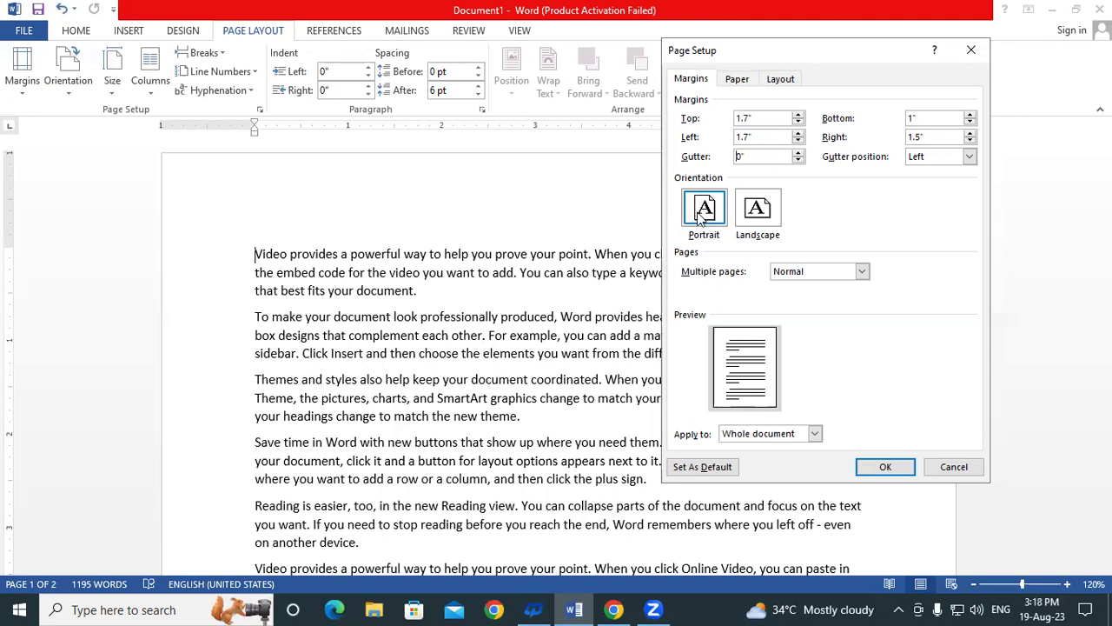
Apply the custom margins to the whole document and review them across the first pages.
click(884, 469)
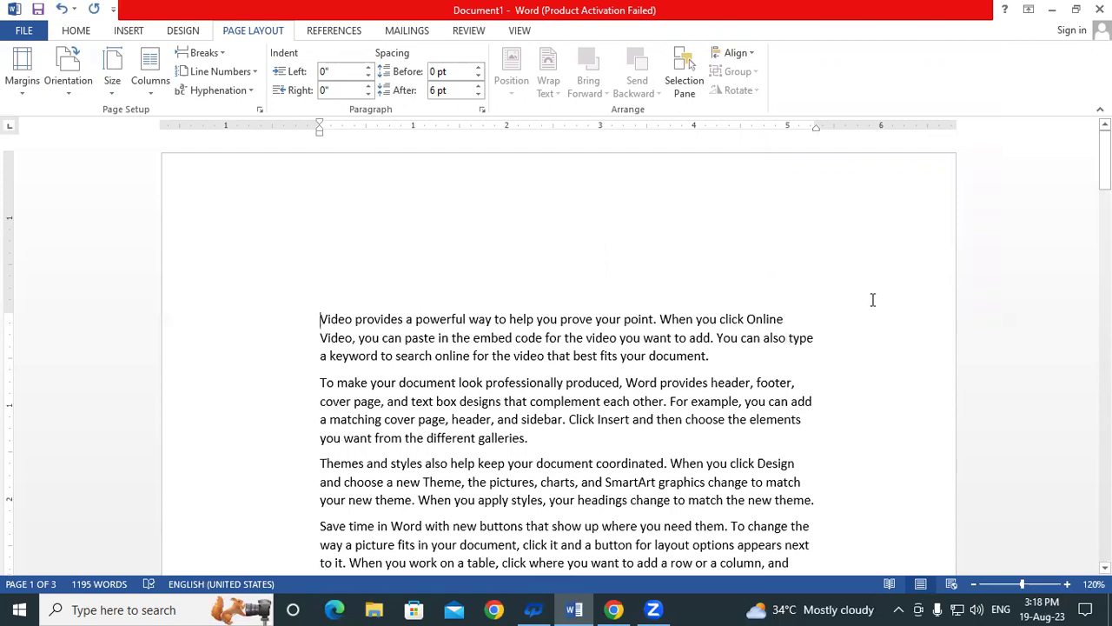
scroll(872, 301, down, 3)
scroll(789, 307, down, 10)
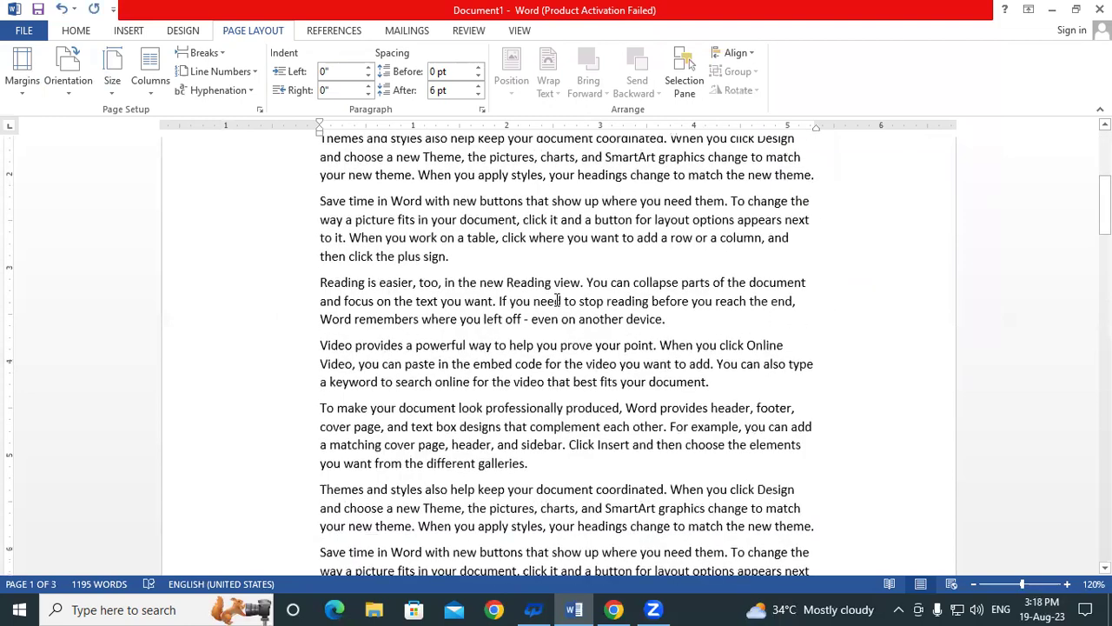
scroll(459, 325, down, 3)
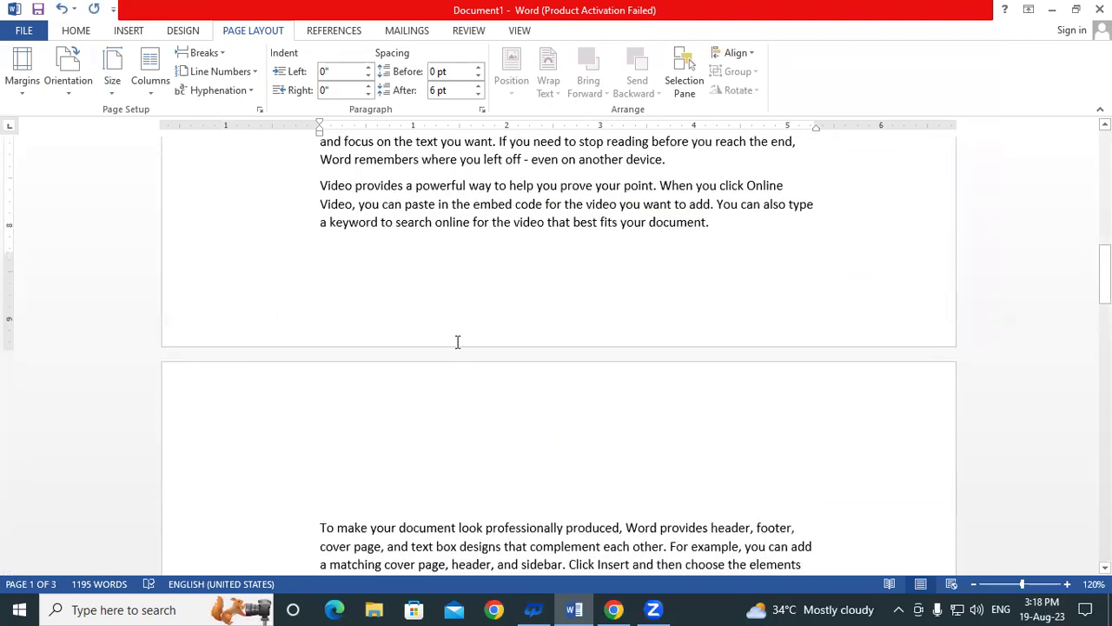
scroll(458, 342, up, 15)
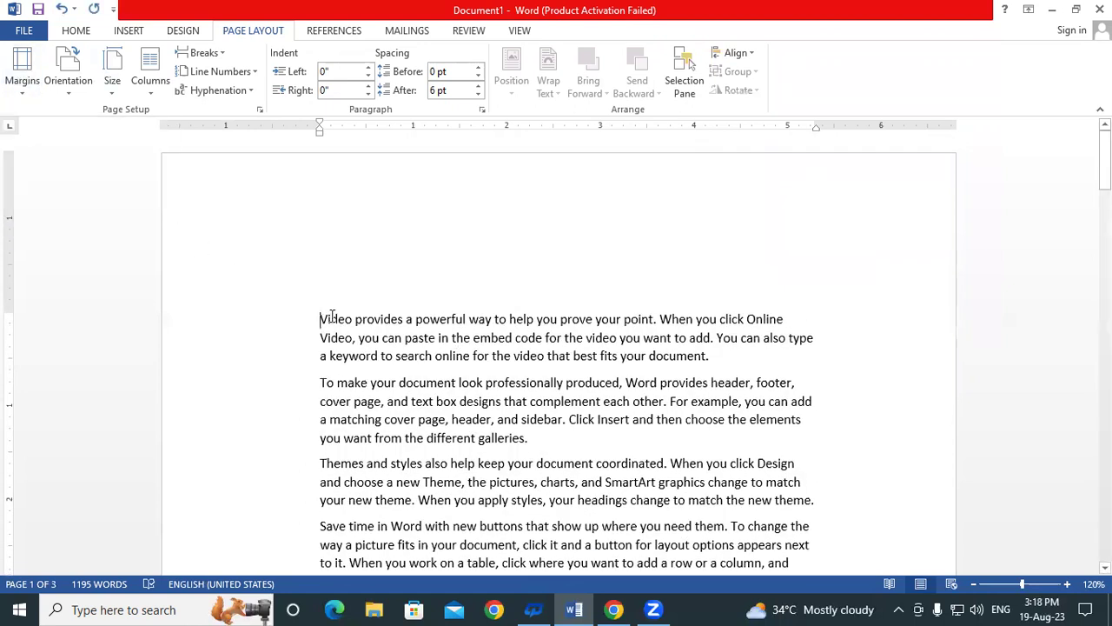
Apply the Normal margin preset with 1" on every side to the document.
click(24, 87)
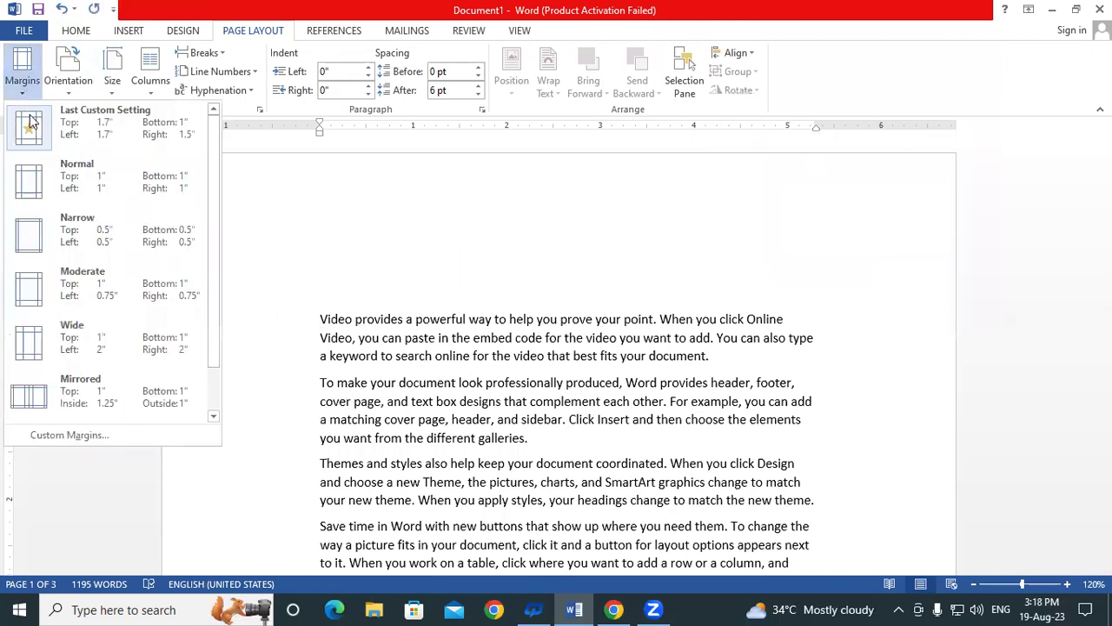
click(94, 184)
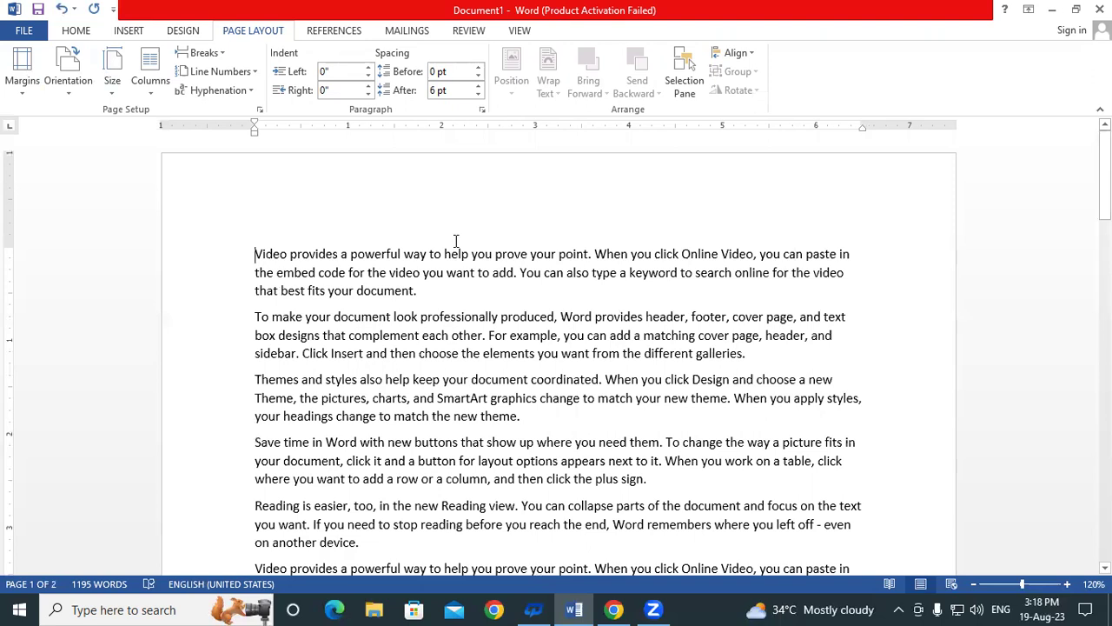
click(446, 295)
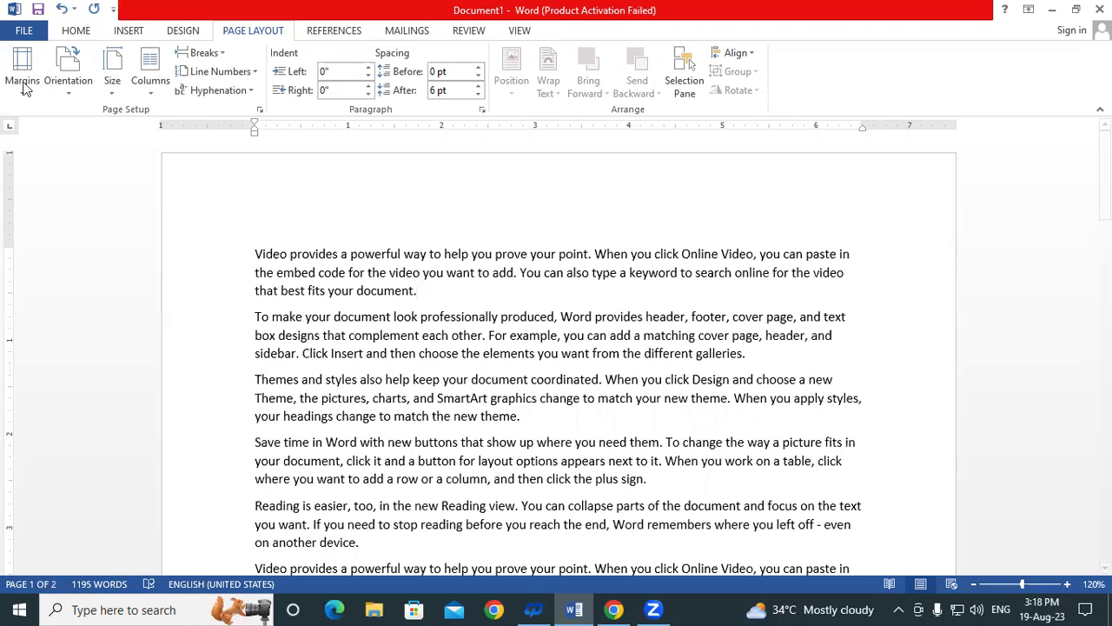
click(75, 97)
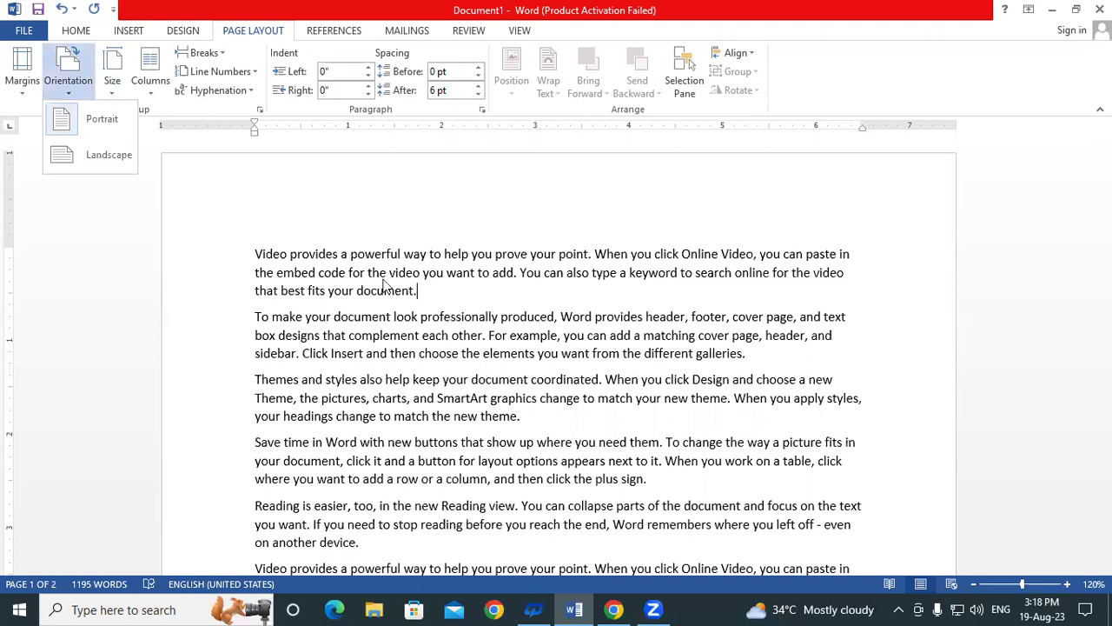
click(443, 302)
scroll(290, 211, down, 3)
scroll(288, 205, up, 3)
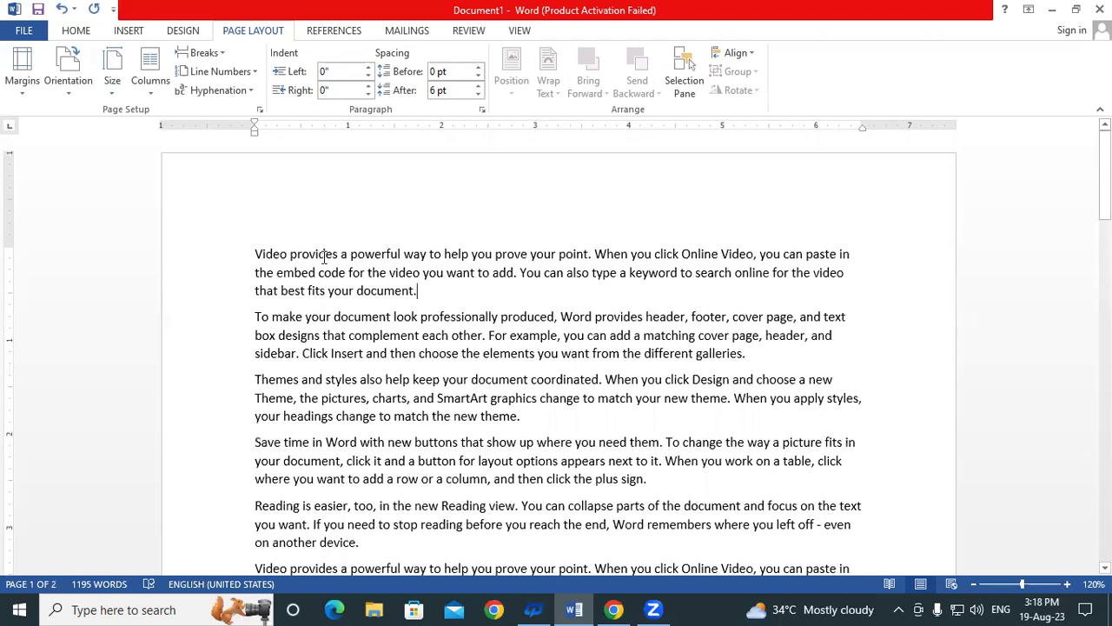
scroll(321, 239, down, 3)
scroll(323, 263, up, 3)
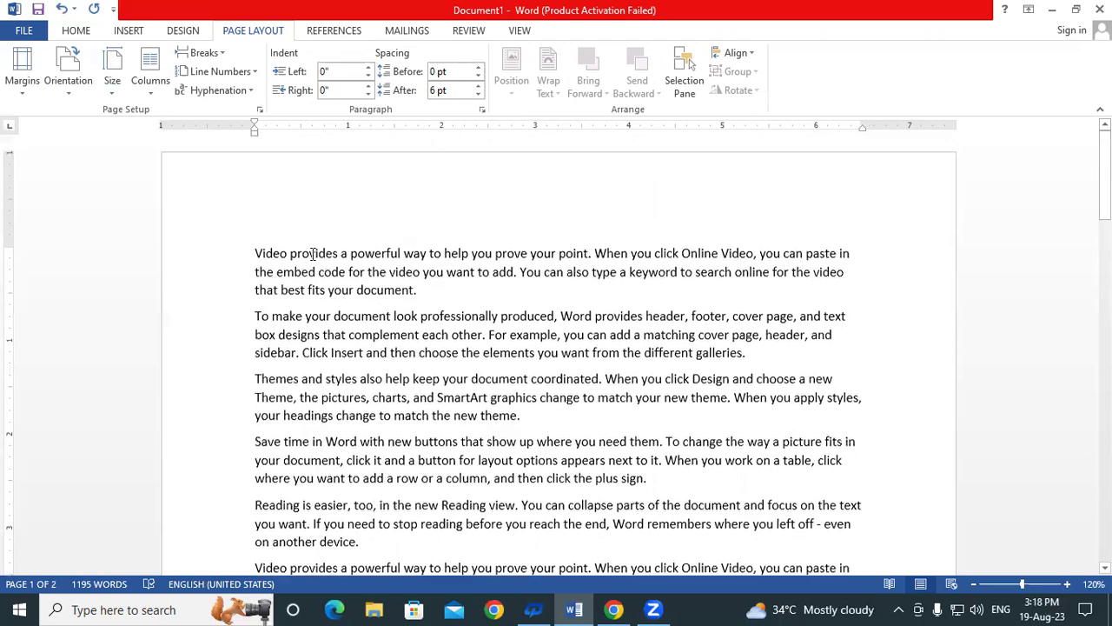
drag(255, 254, 391, 318)
click(391, 316)
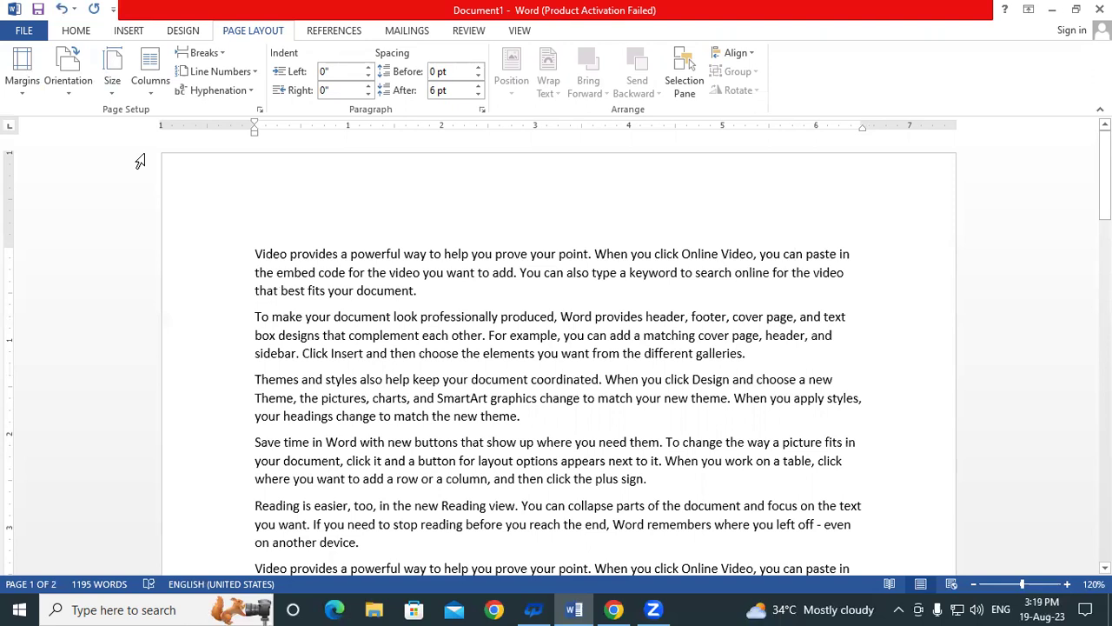
click(71, 94)
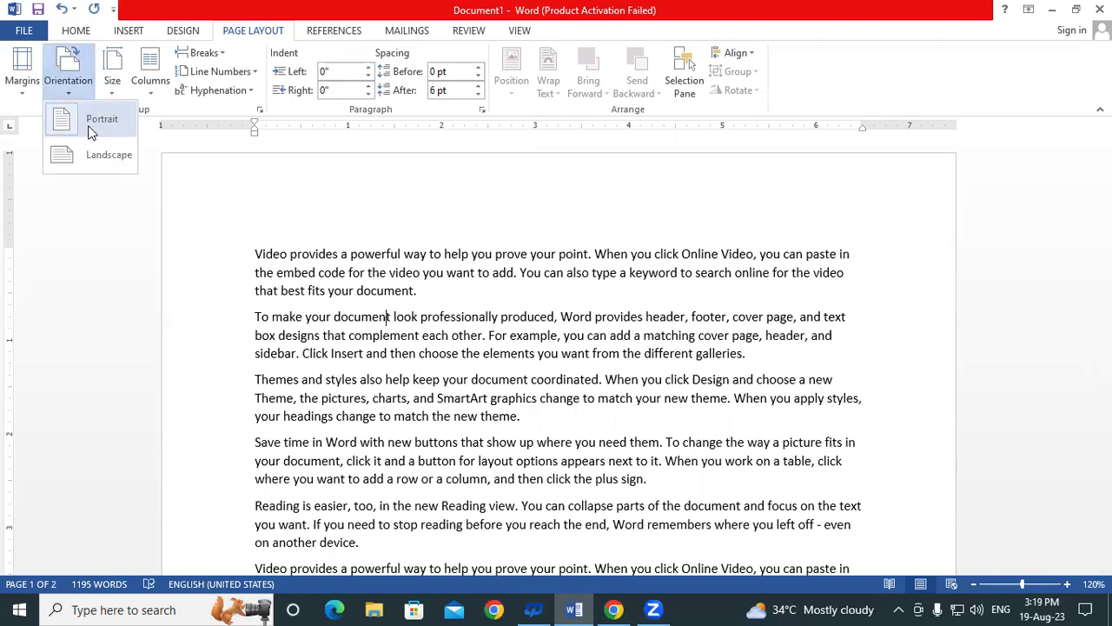
click(411, 292)
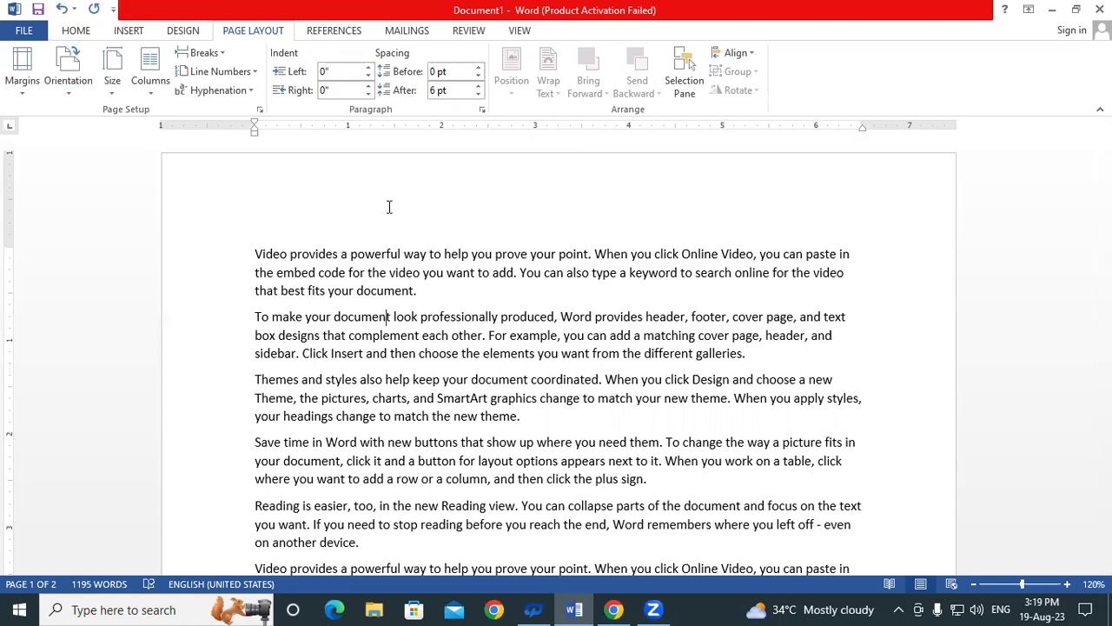
click(65, 65)
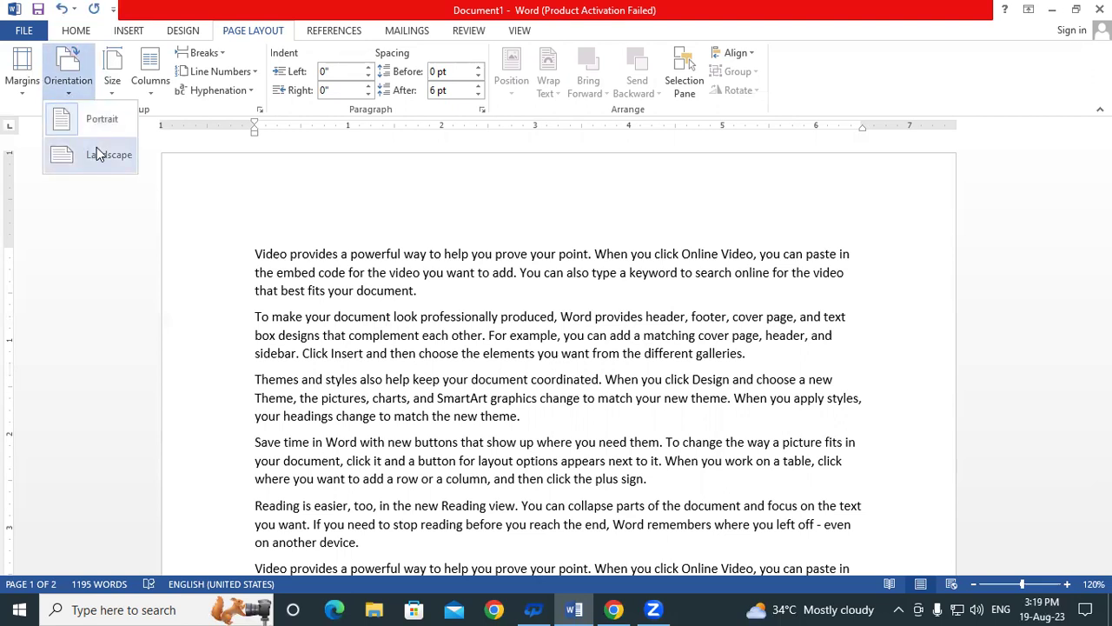
click(448, 293)
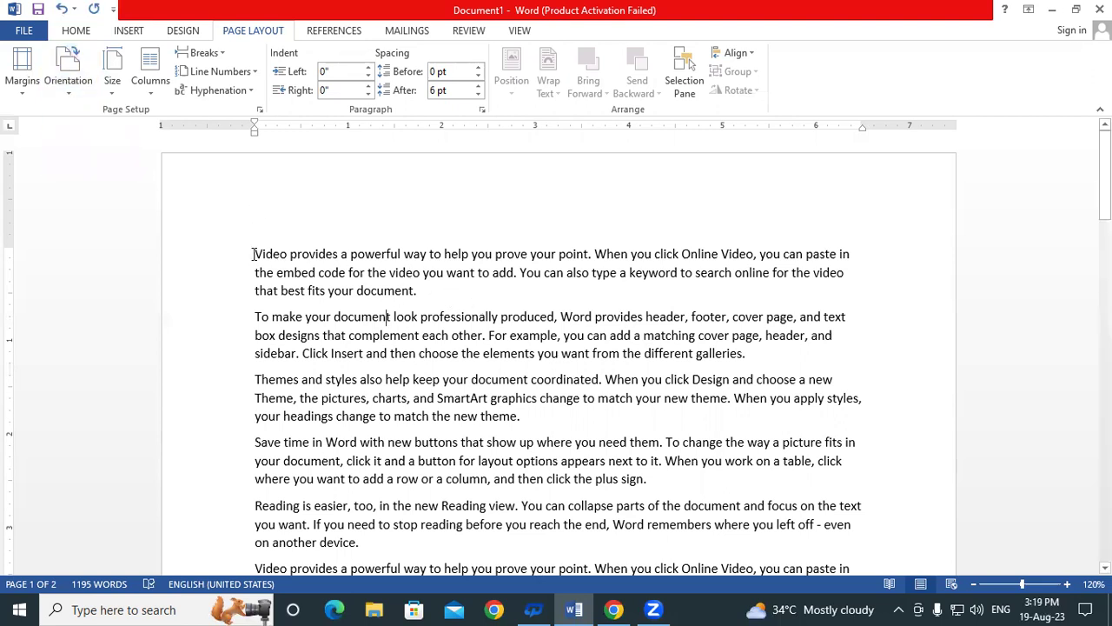
drag(255, 254, 433, 308)
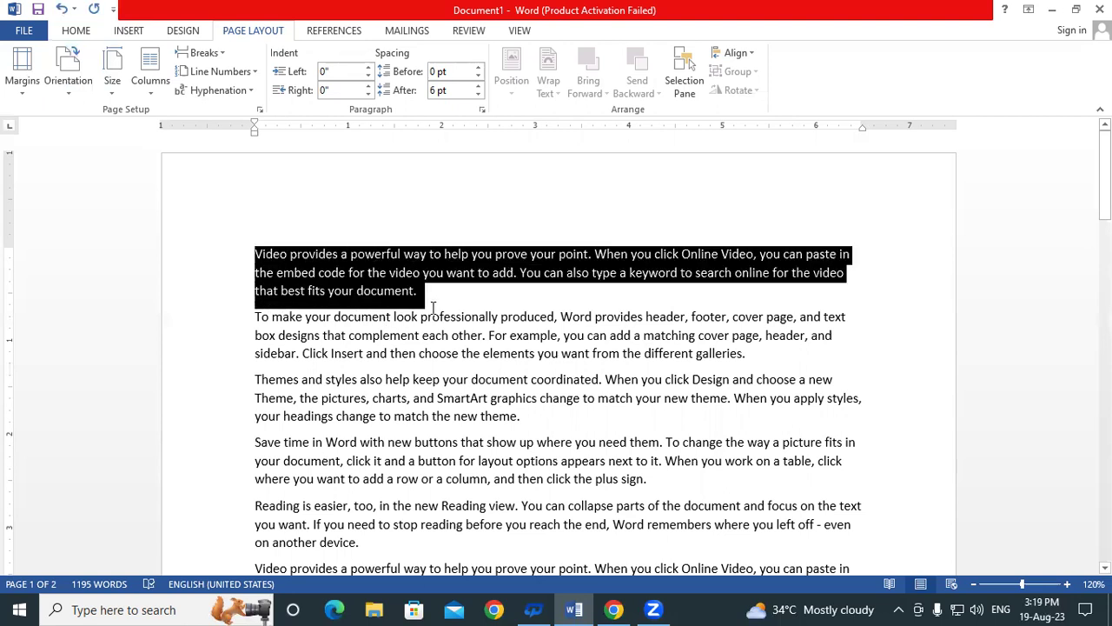
click(432, 308)
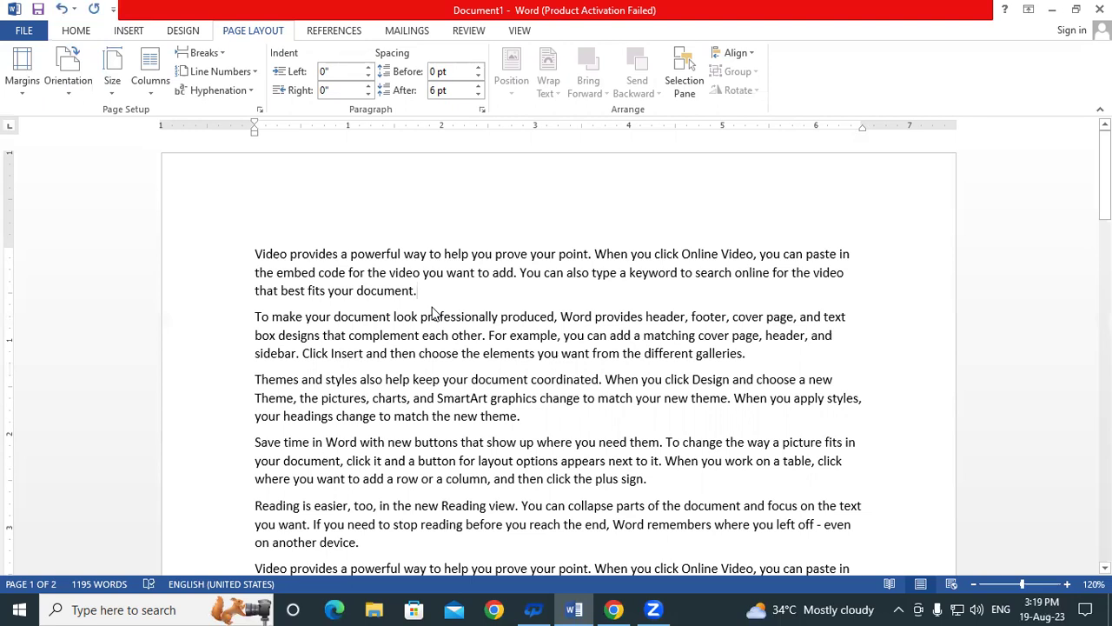
drag(256, 252, 437, 301)
click(438, 300)
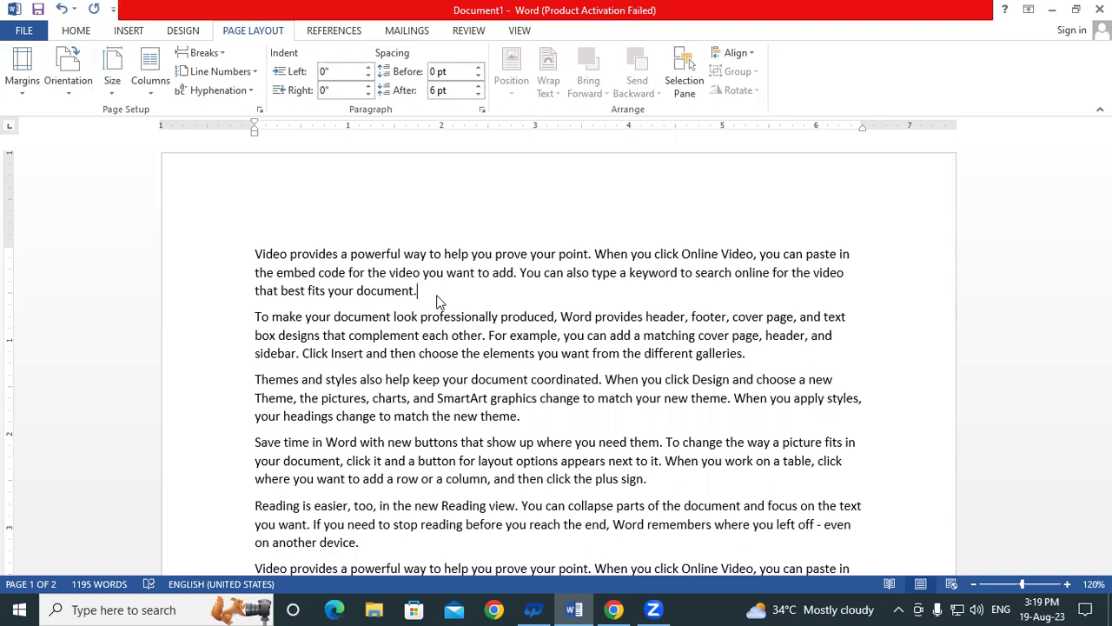
Change the page orientation of the document to Landscape.
click(67, 69)
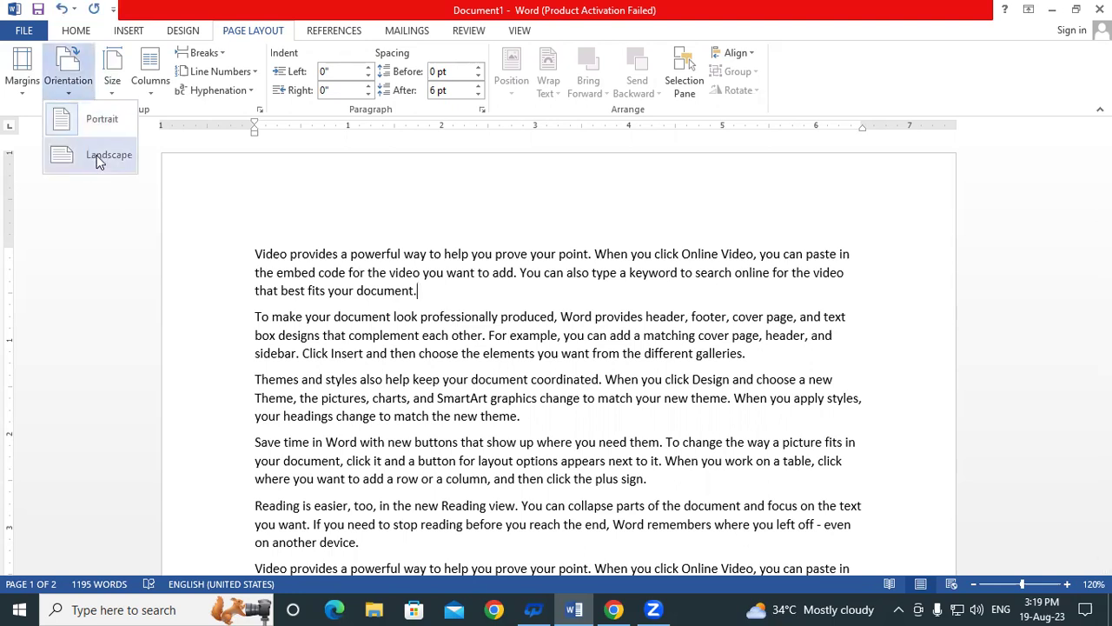
click(98, 157)
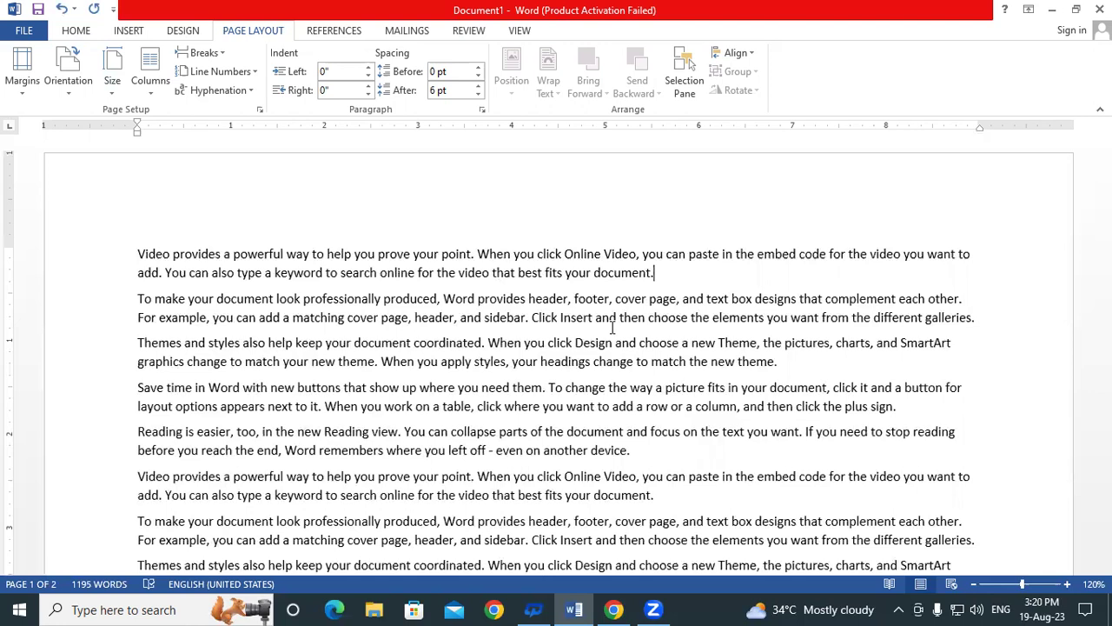
Change the page orientation back to Portrait and set the document's paper size to A4 (8.27" x 11.69").
click(68, 78)
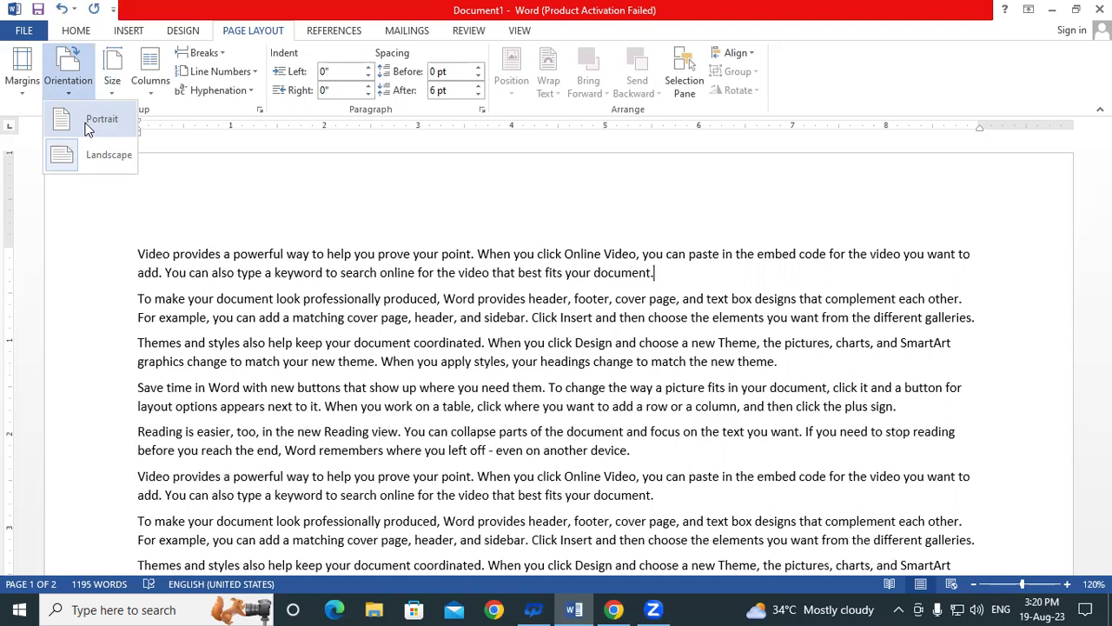
click(85, 128)
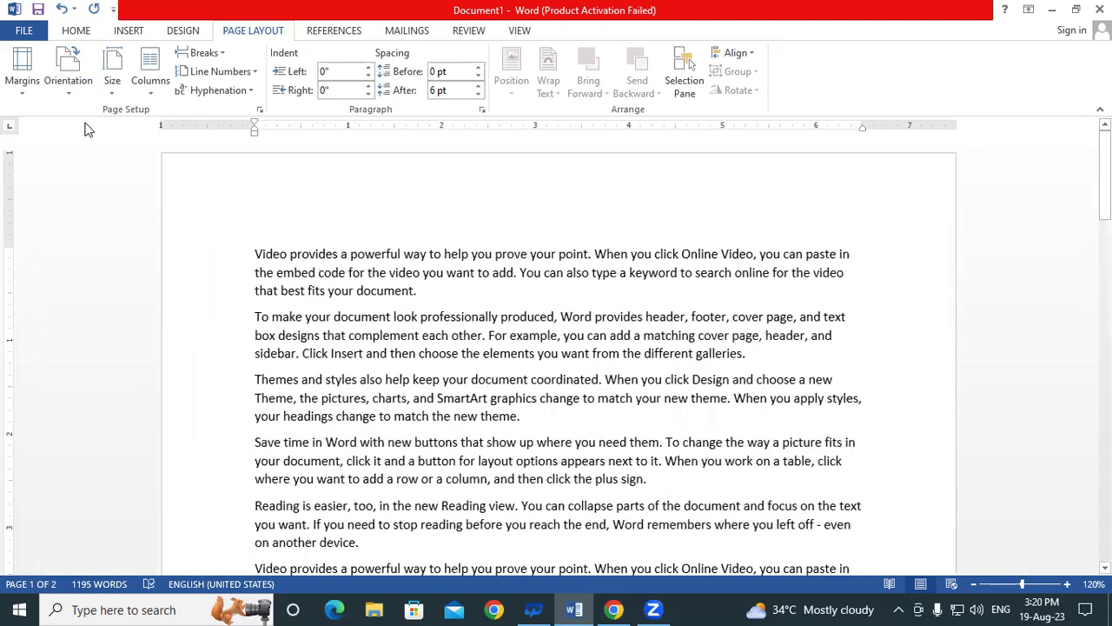
click(112, 80)
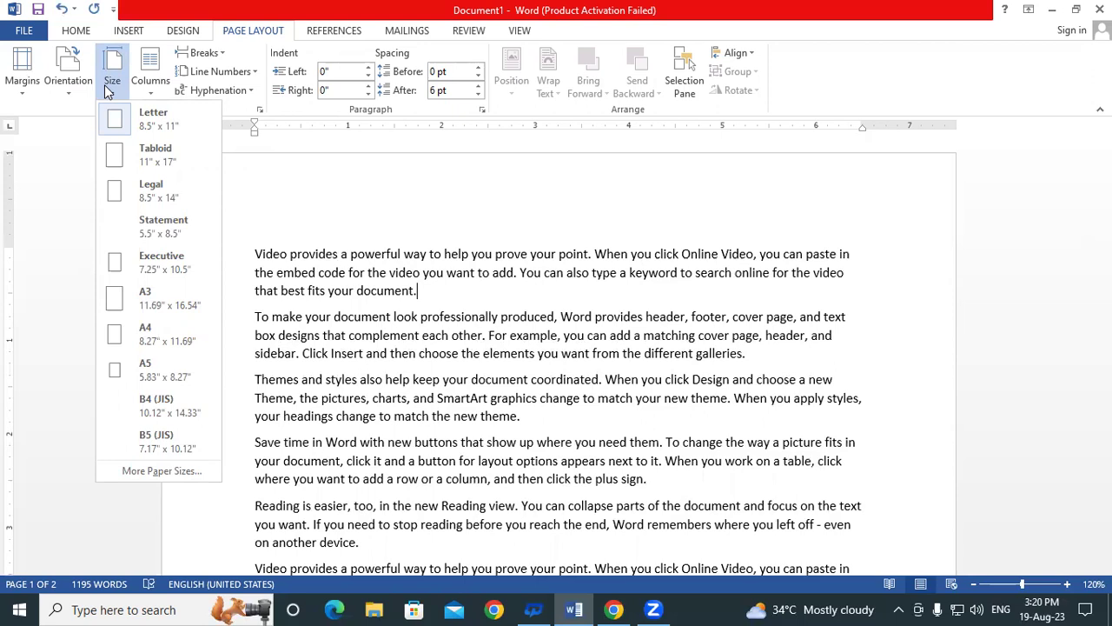
click(120, 335)
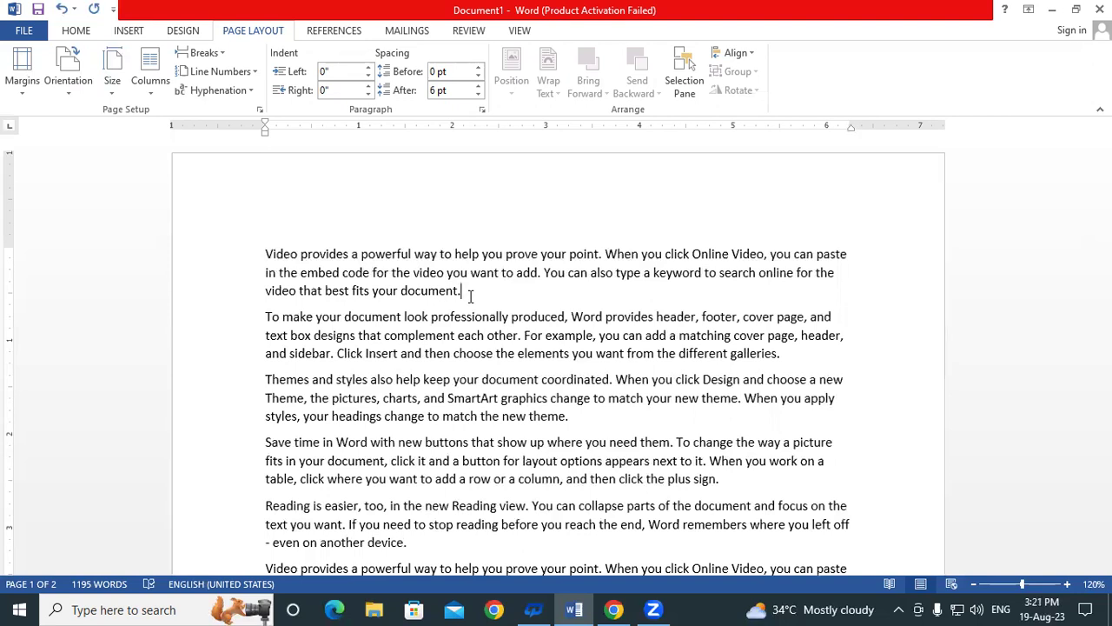
Try the A5 paper size (5.83" x 8.27") on the document and set it back to A4.
click(111, 90)
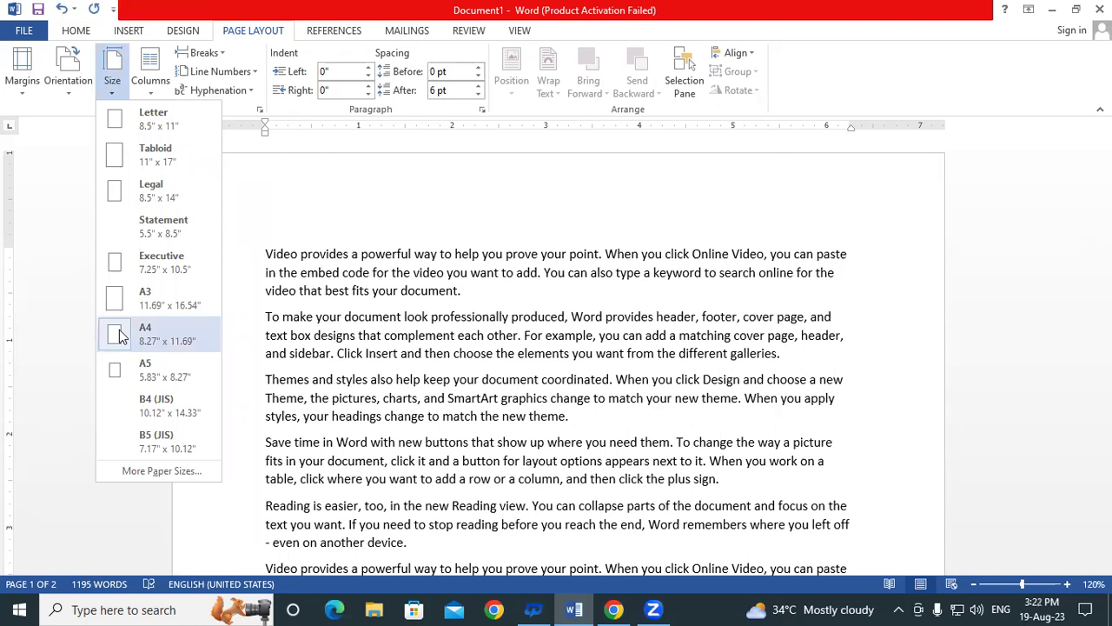
click(130, 373)
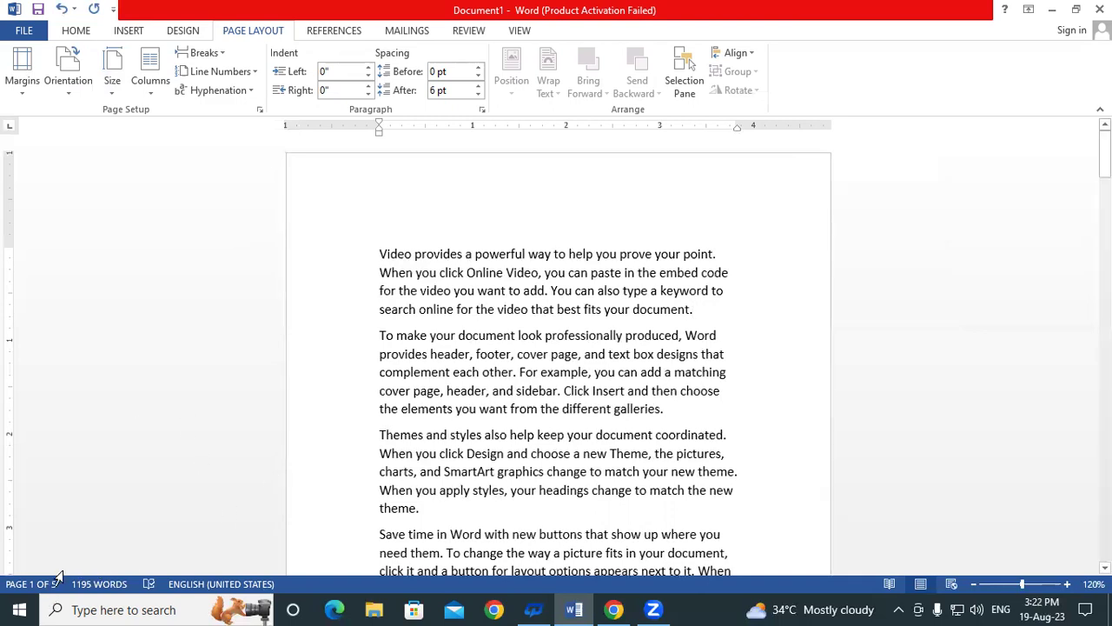
click(112, 69)
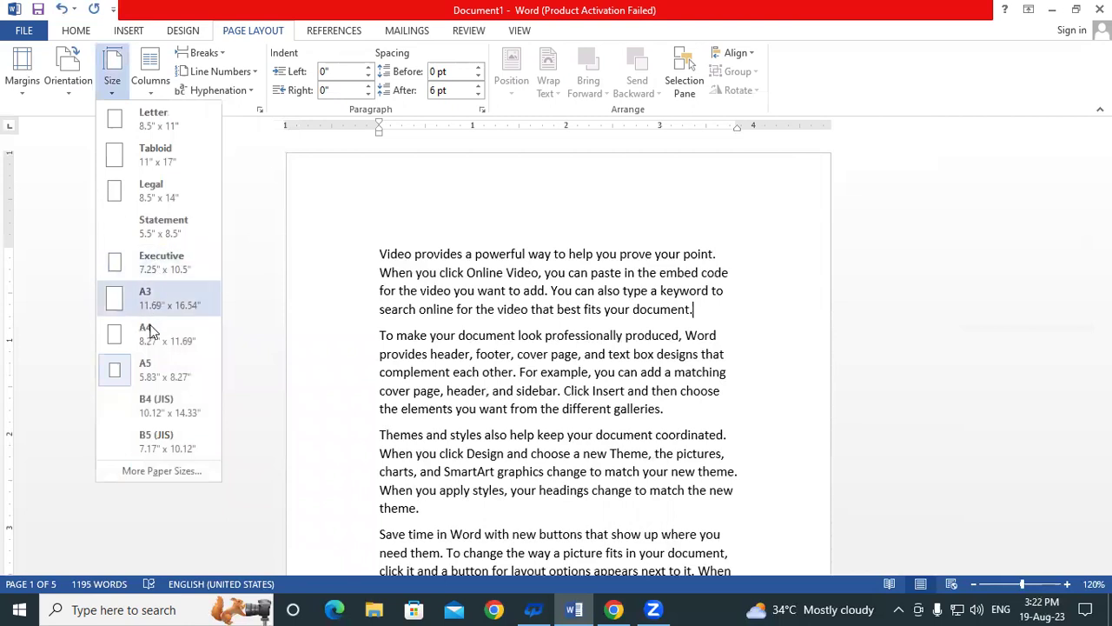
click(152, 298)
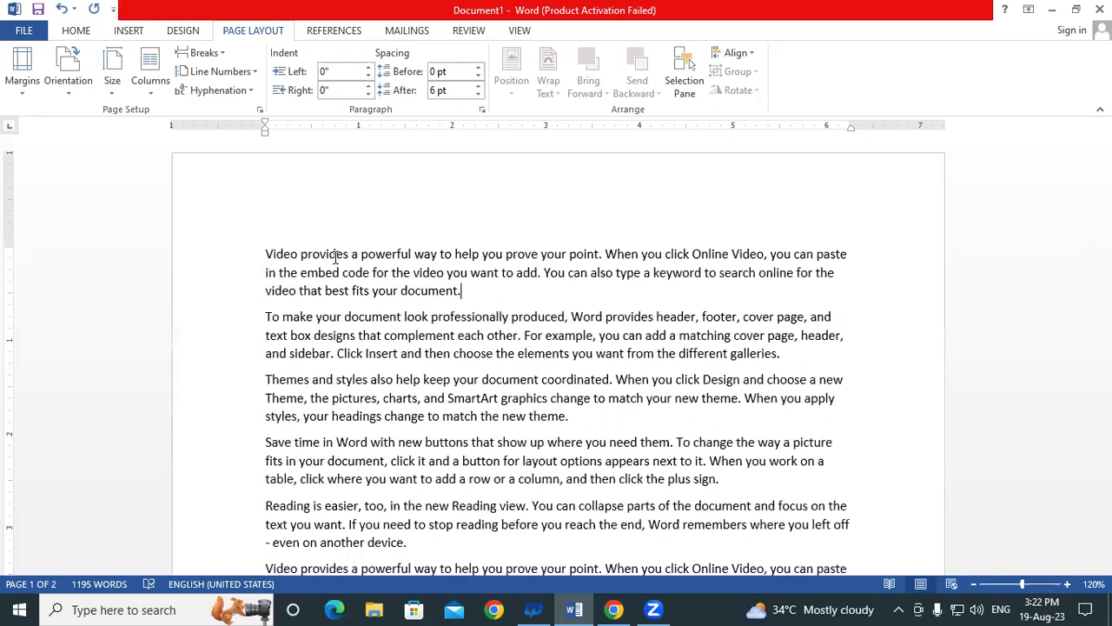
click(121, 82)
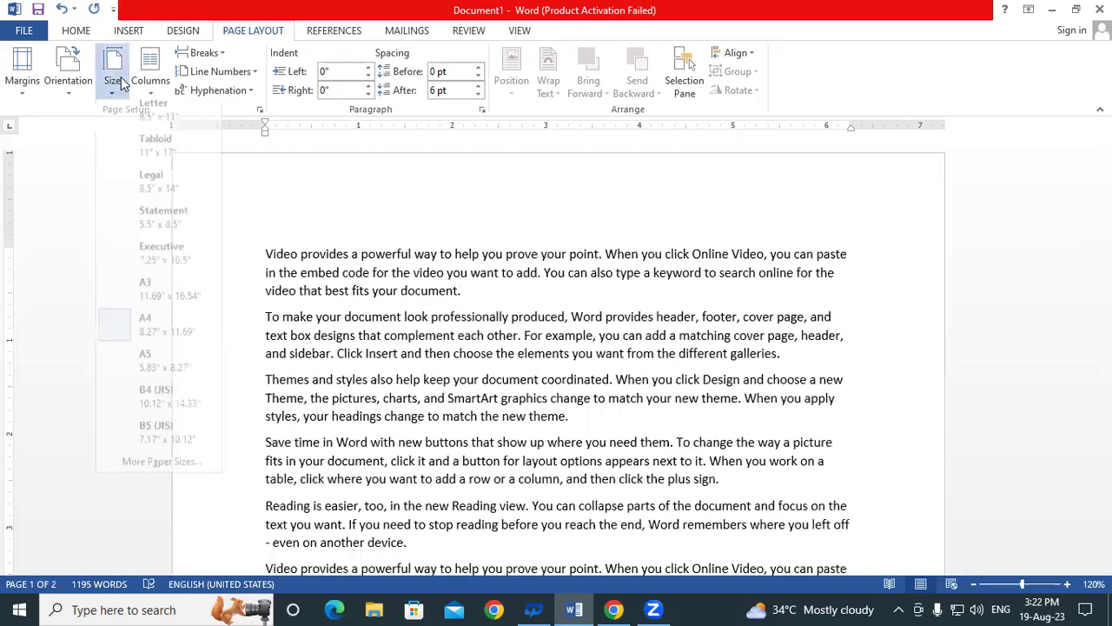
click(648, 310)
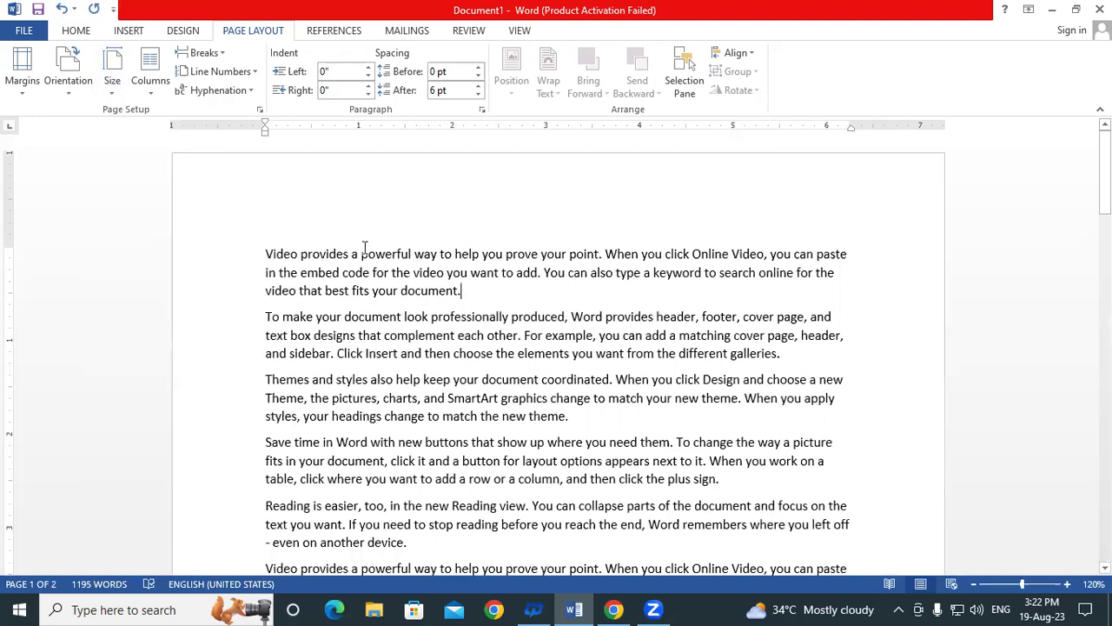